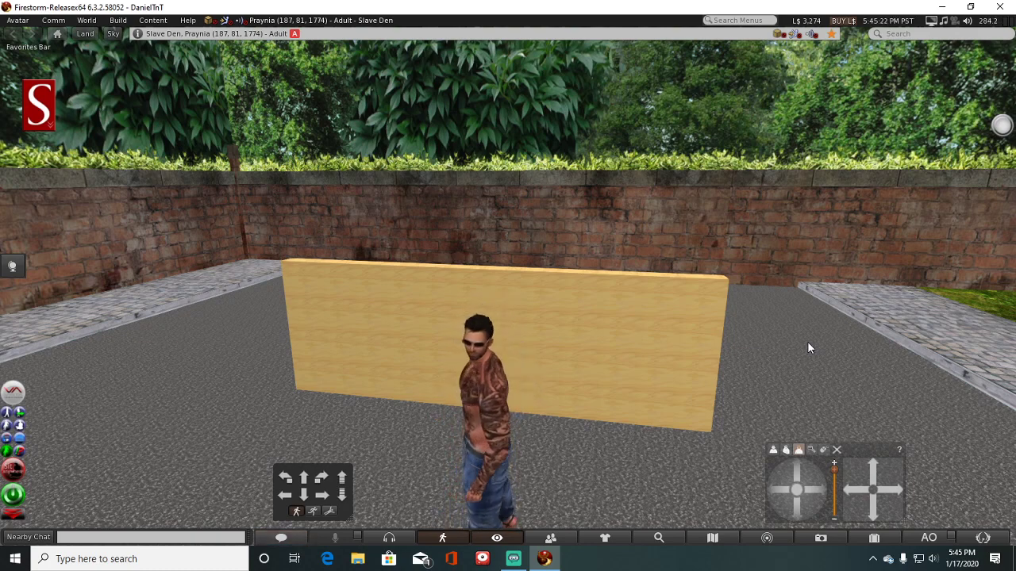
Step: Orbit the camera around the wooden wall panel to look down on it from behind the avatar
left_click(774, 494)
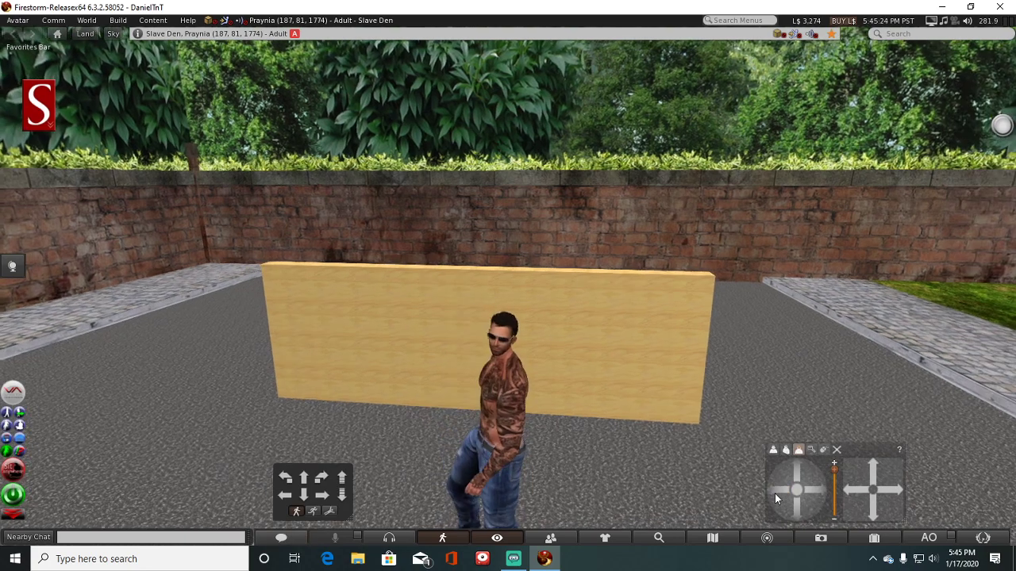
left_click(875, 472)
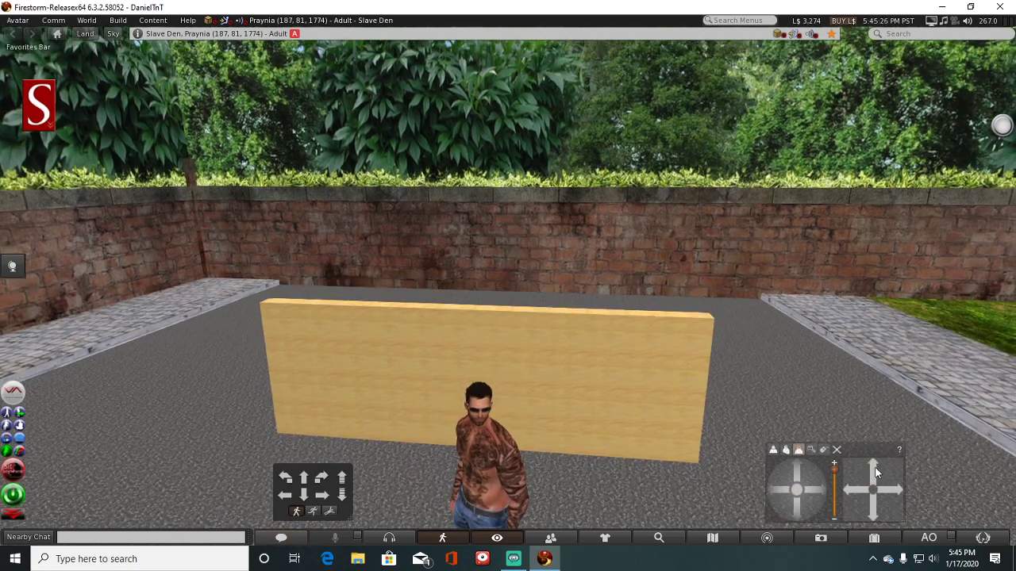
left_click(798, 472)
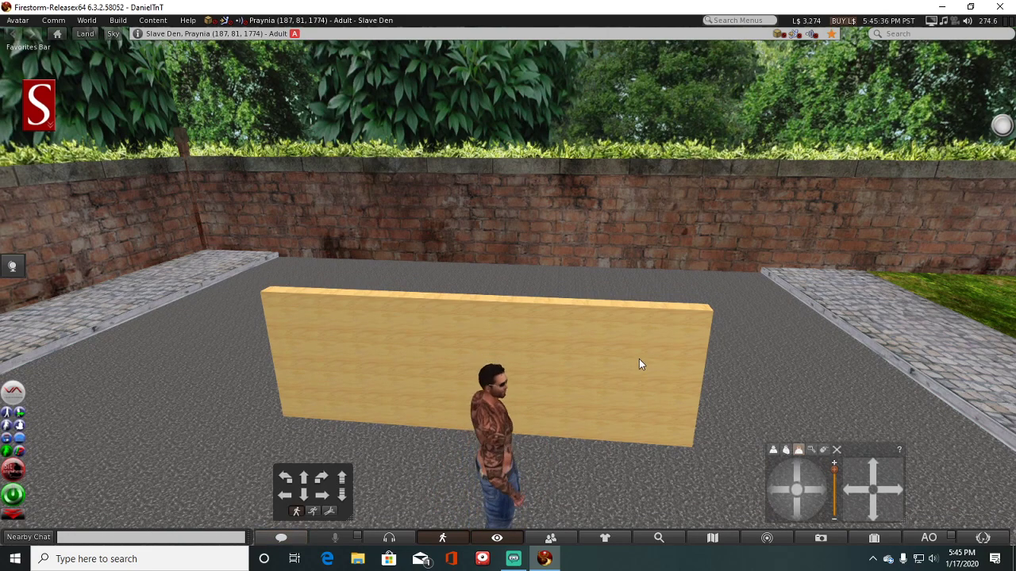
left_click(792, 507)
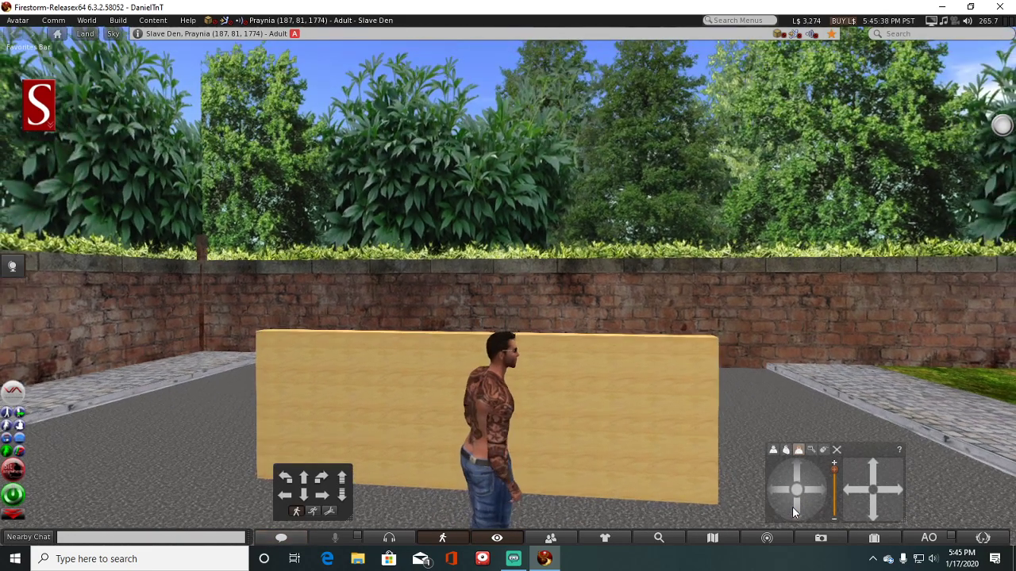
left_click(797, 486)
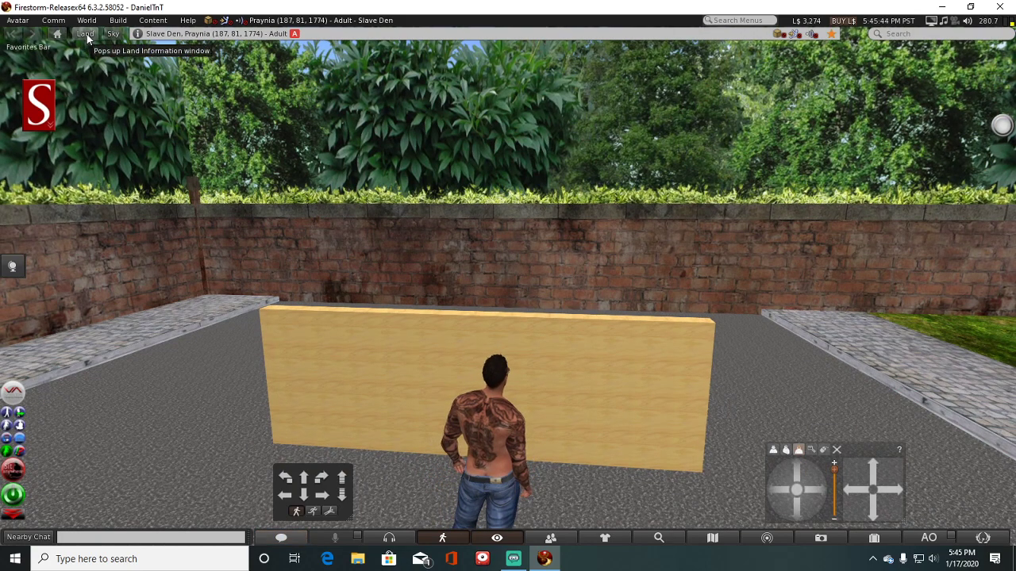
Step: Rez a new cube on the ground beside the wooden wall panel with the Create tool
left_click(121, 21)
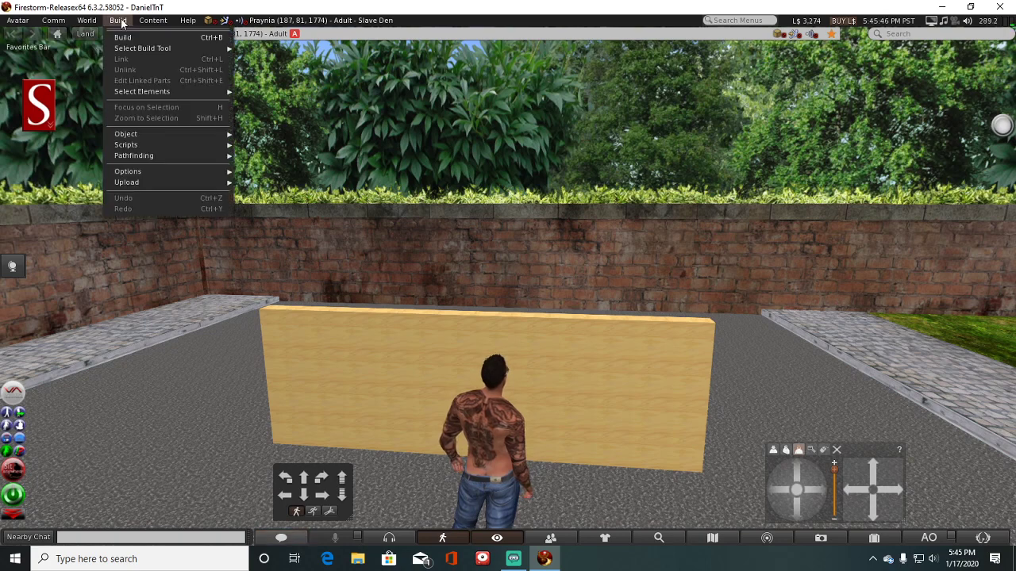
mouse_move(149, 53)
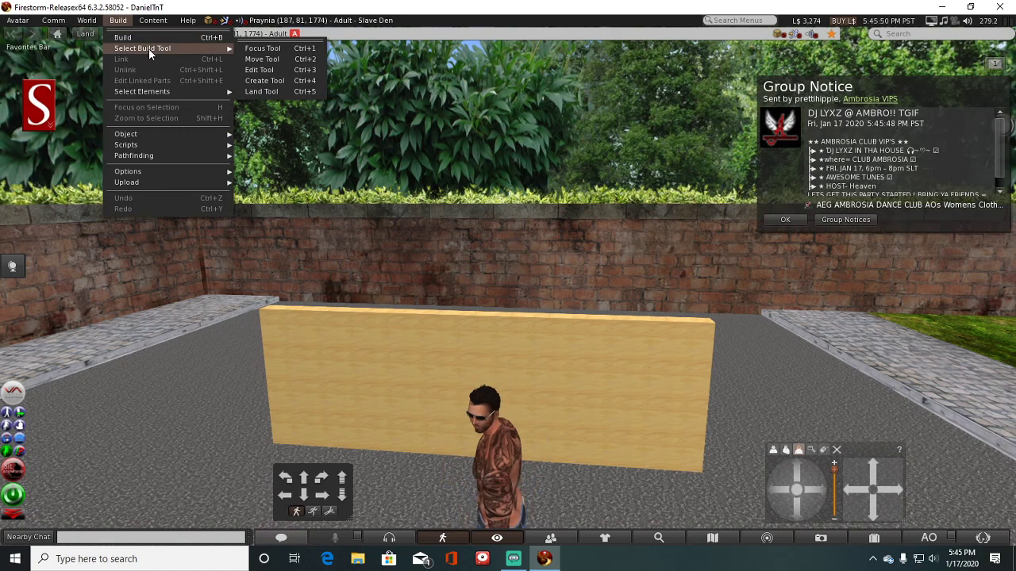
left_click(278, 81)
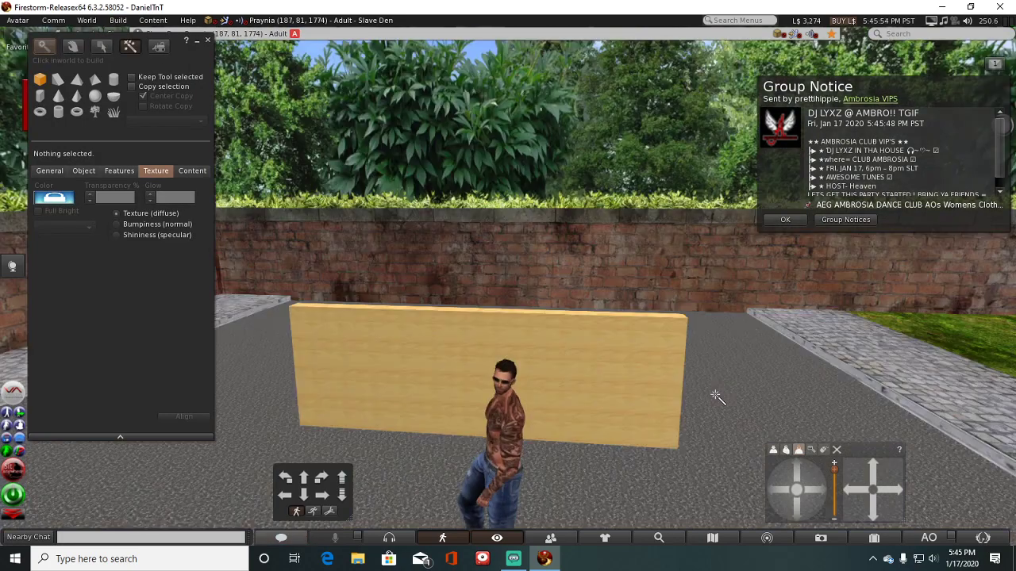
left_click(630, 492)
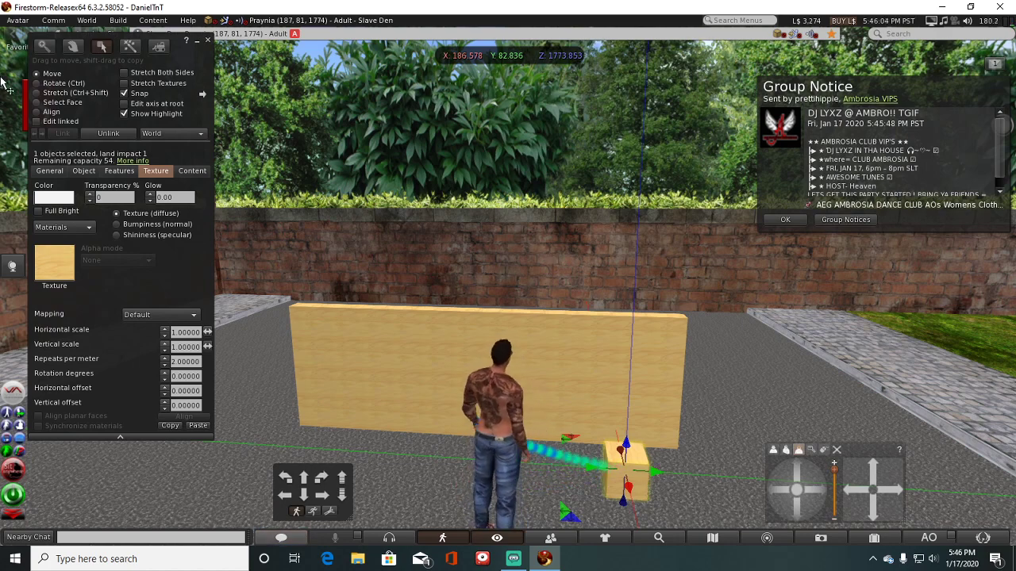
Step: Stretch the cube to 1.965 m tall and 1.725 m wide using its side handles
left_click(39, 93)
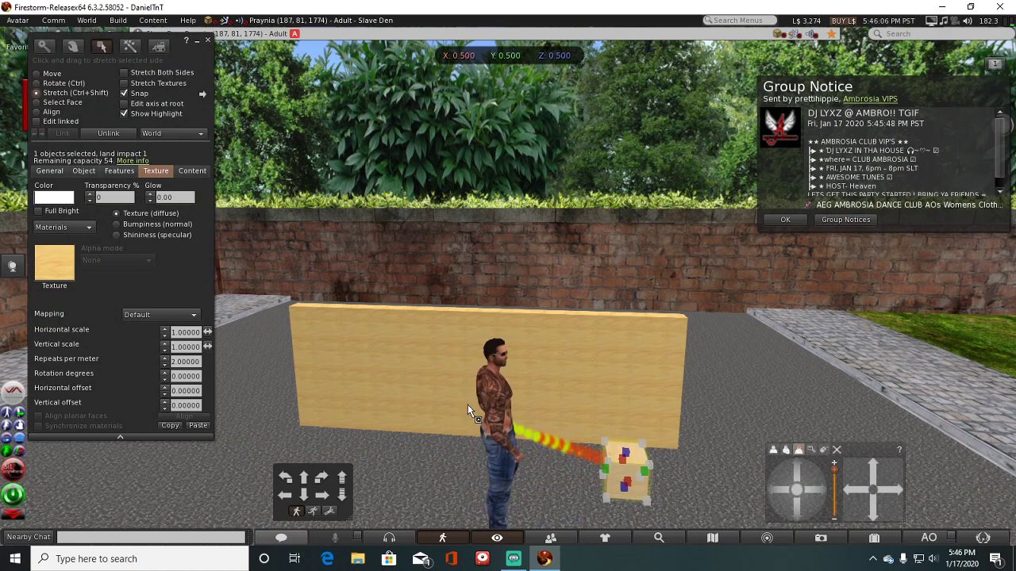
left_click_drag(627, 455, 632, 343)
left_click_drag(606, 419, 517, 426)
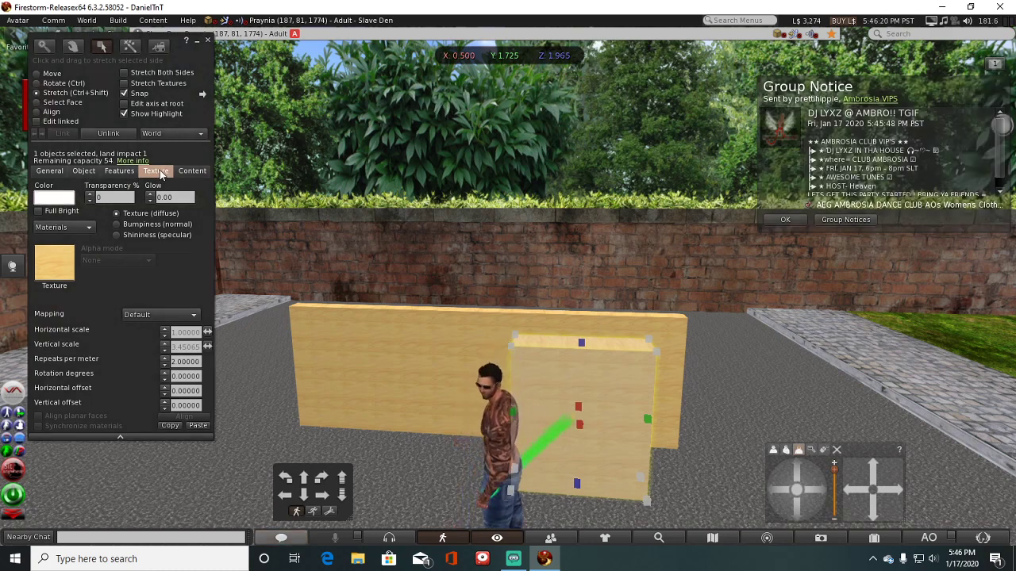
Step: Open the cube's texture picker and scroll the inventory list down toward the Old Brick textures
left_click(56, 265)
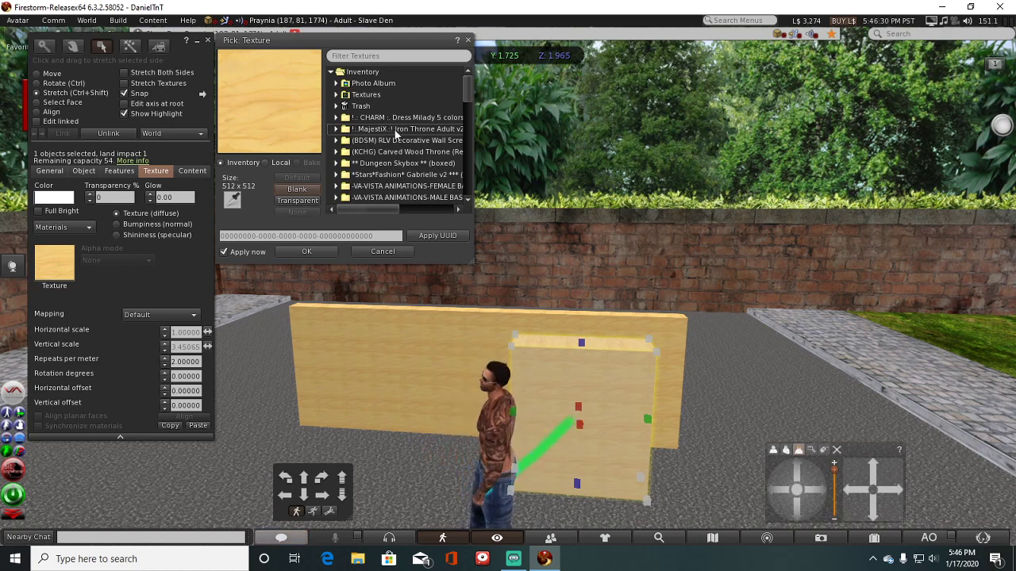
scroll(395, 134, "down", 1)
scroll(396, 133, "down", 2)
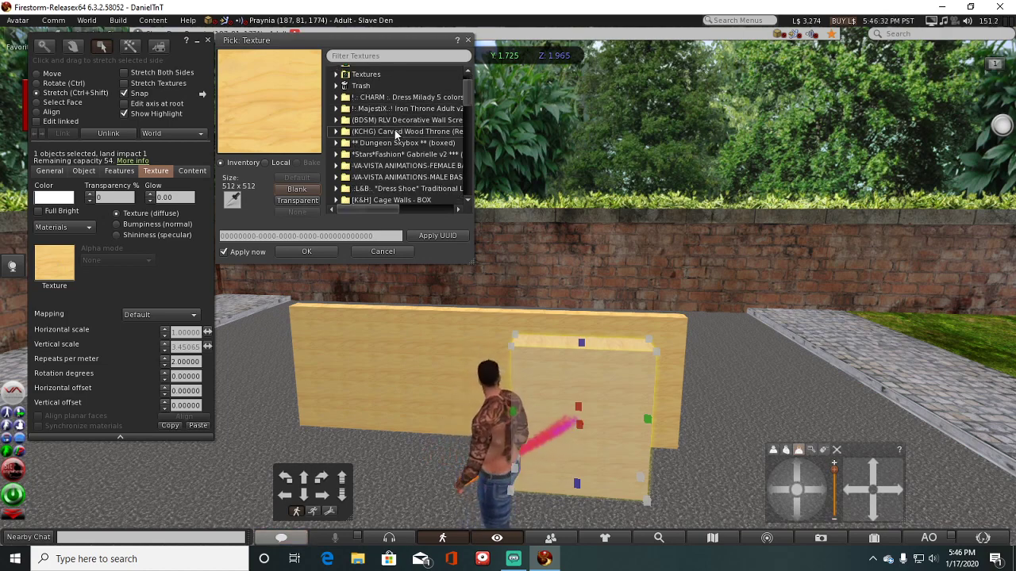
scroll(395, 134, "down", 4)
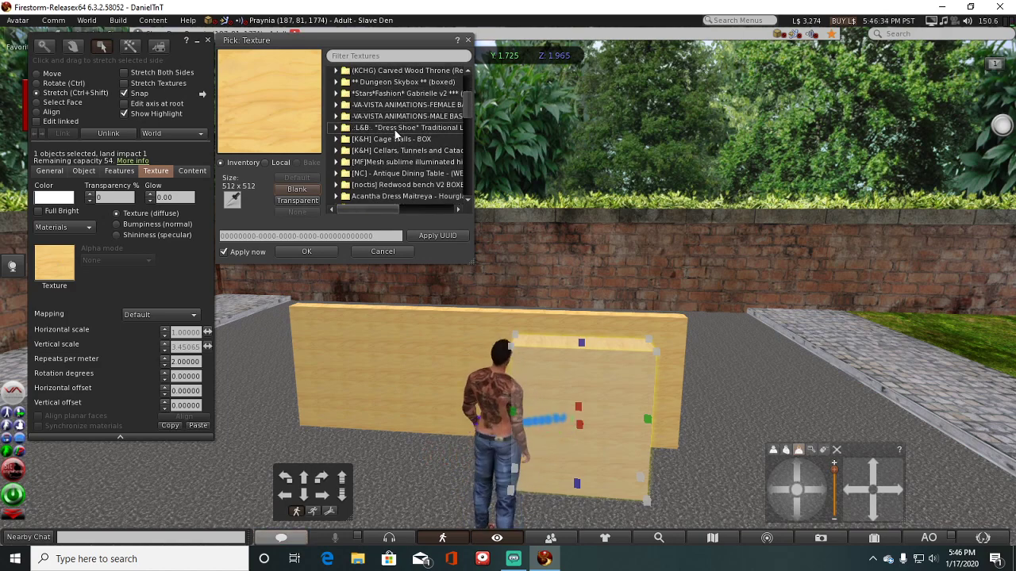
scroll(396, 134, "down", 3)
scroll(395, 133, "down", 3)
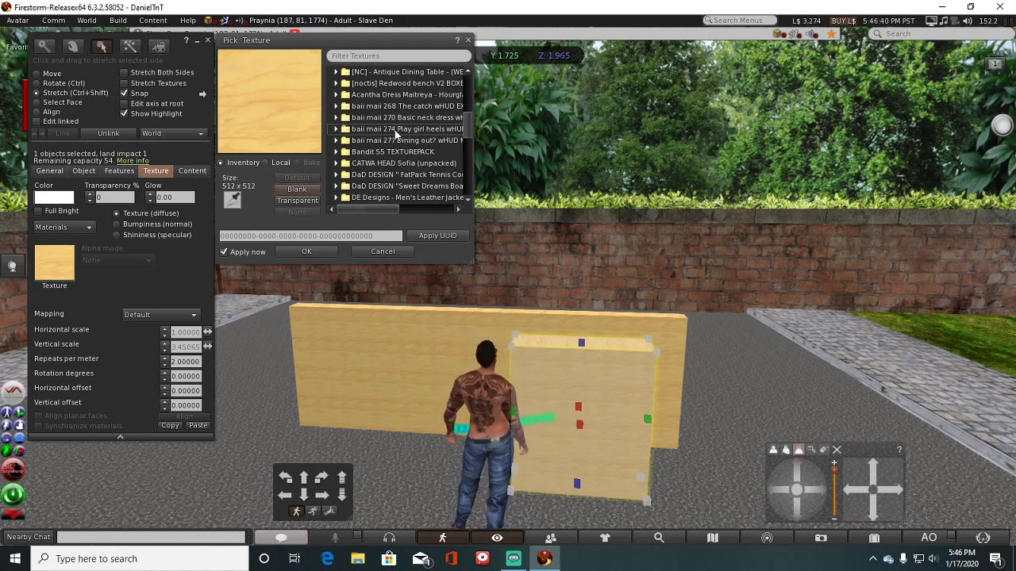
scroll(394, 133, "down", 2)
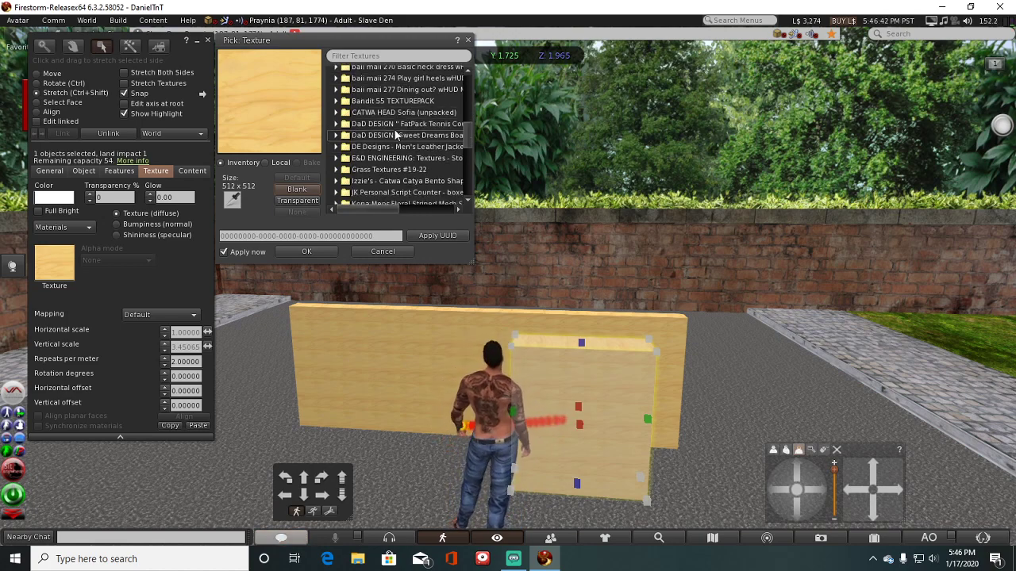
scroll(395, 133, "down", 3)
scroll(395, 132, "down", 2)
scroll(396, 134, "down", 3)
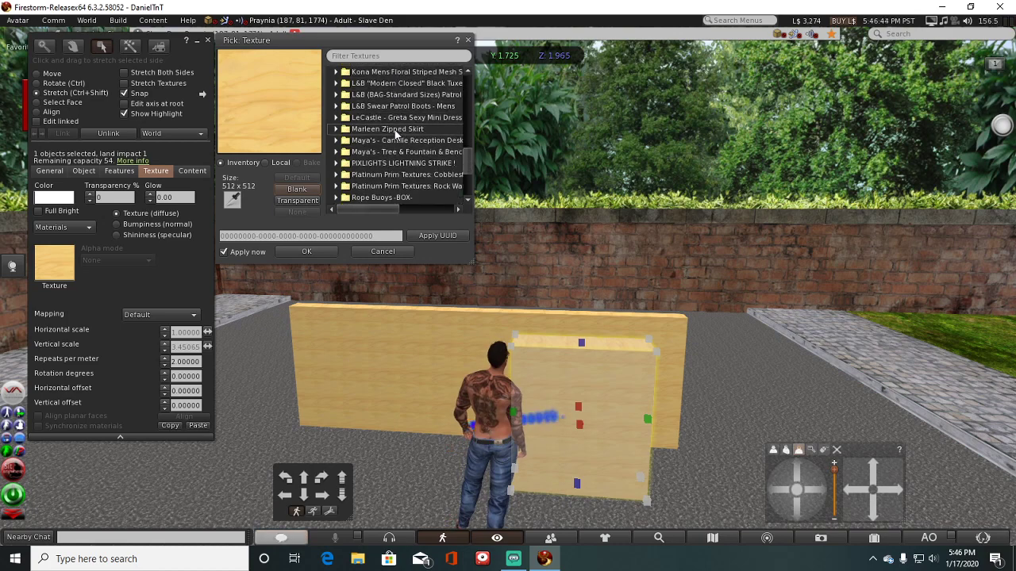
scroll(395, 134, "down", 3)
scroll(394, 134, "down", 3)
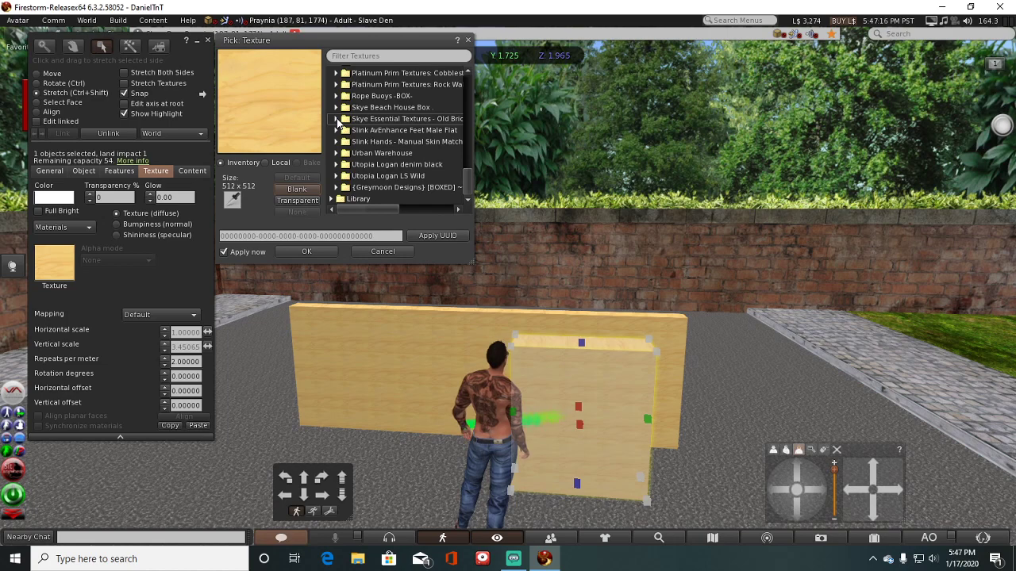
Step: Expand the Old Brick folder, preview old-brick1-0 and old-brick1-1, then settle on old-brick1-3
left_click(337, 118)
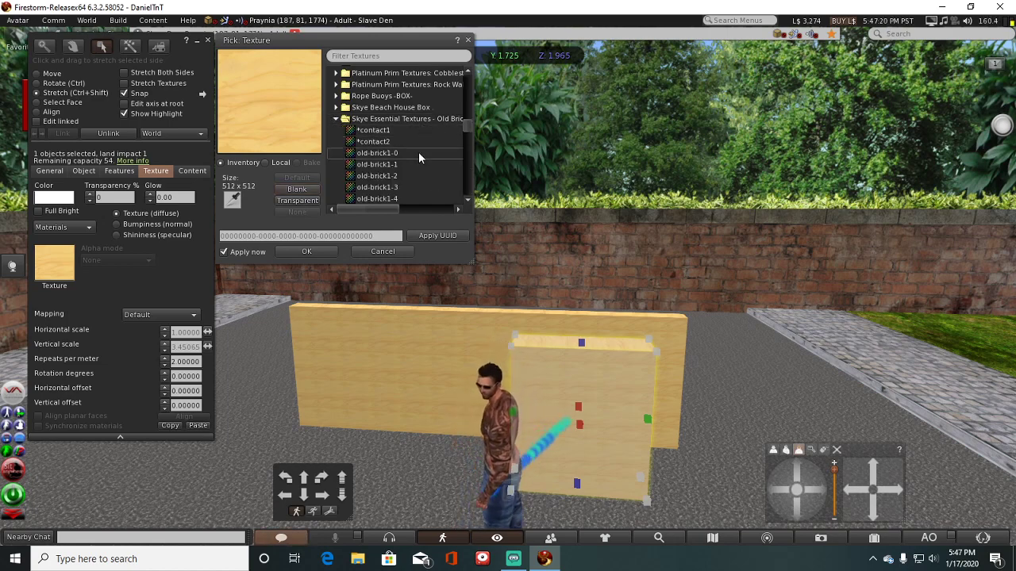
scroll(419, 156, "down", 3)
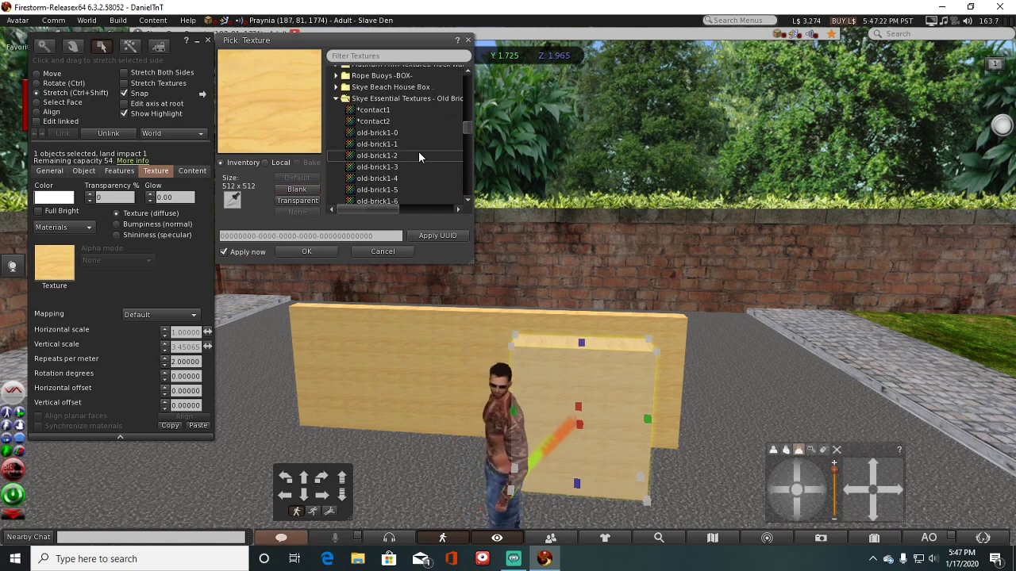
scroll(419, 157, "down", 5)
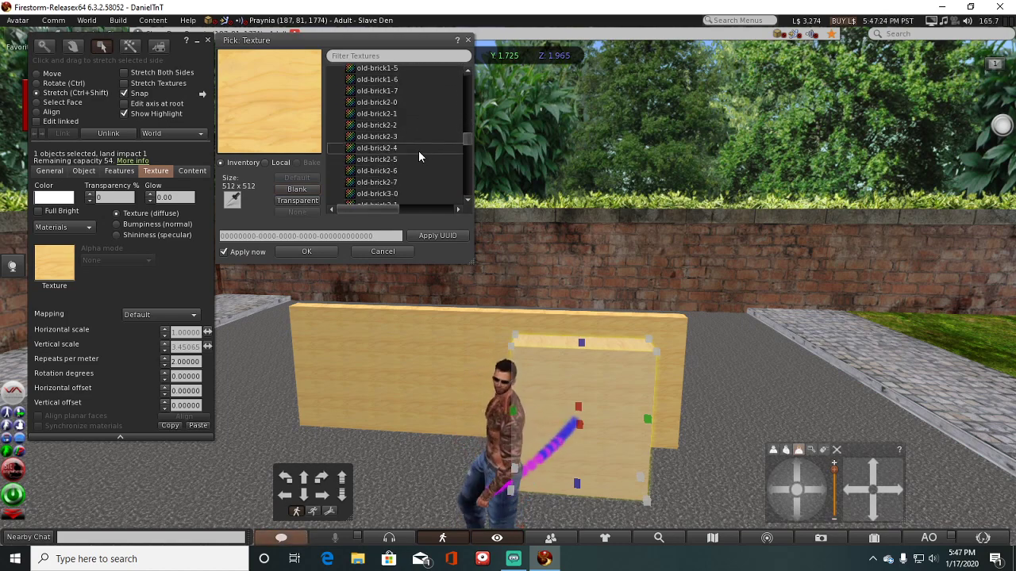
scroll(418, 150, "up", 5)
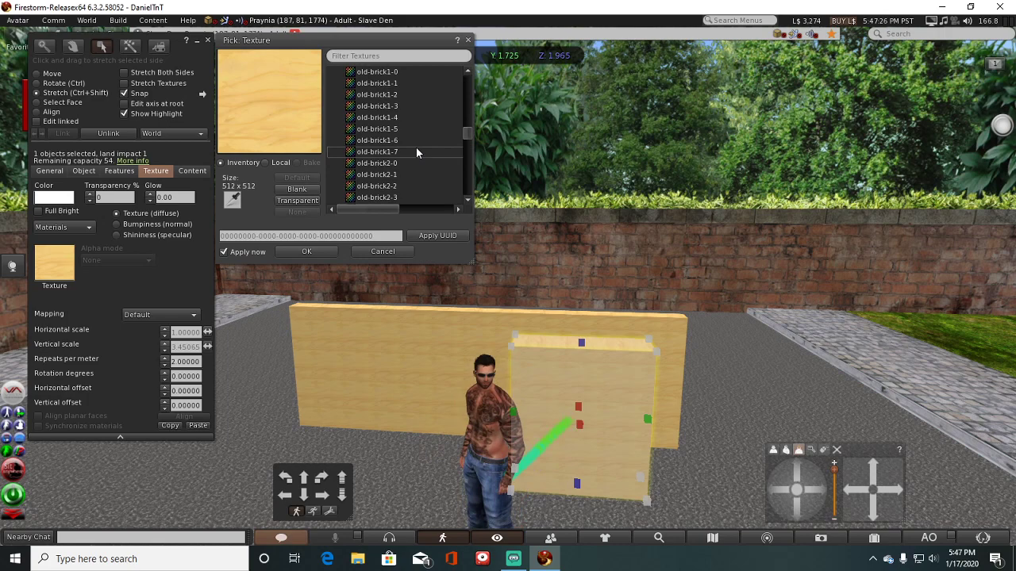
scroll(416, 146, "up", 1)
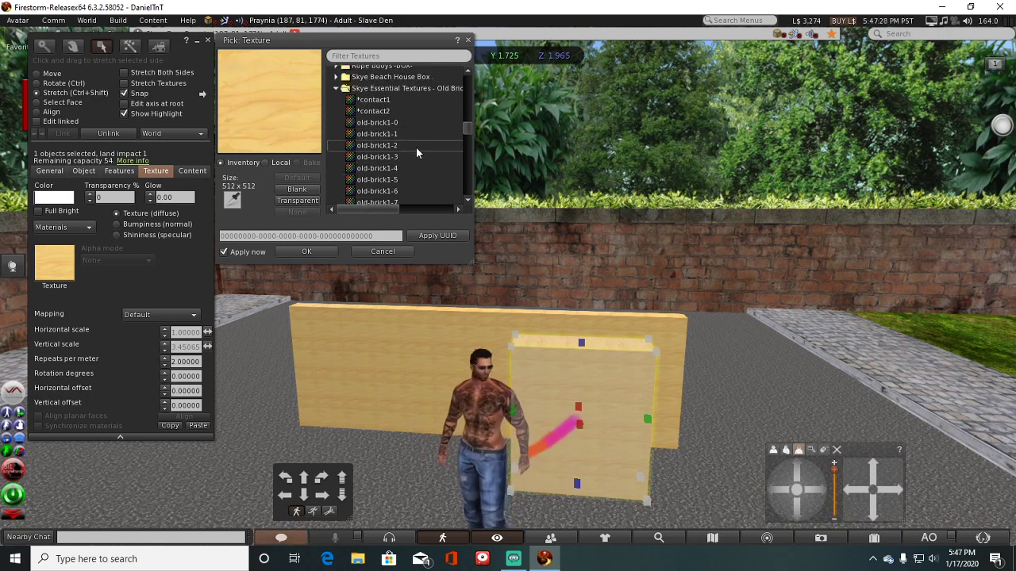
left_click(387, 124)
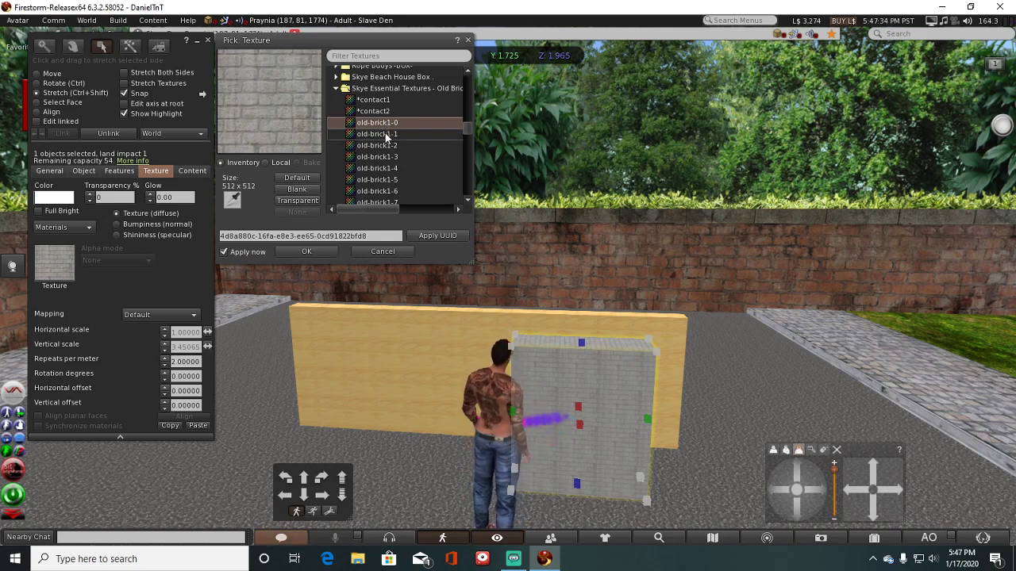
left_click(386, 134)
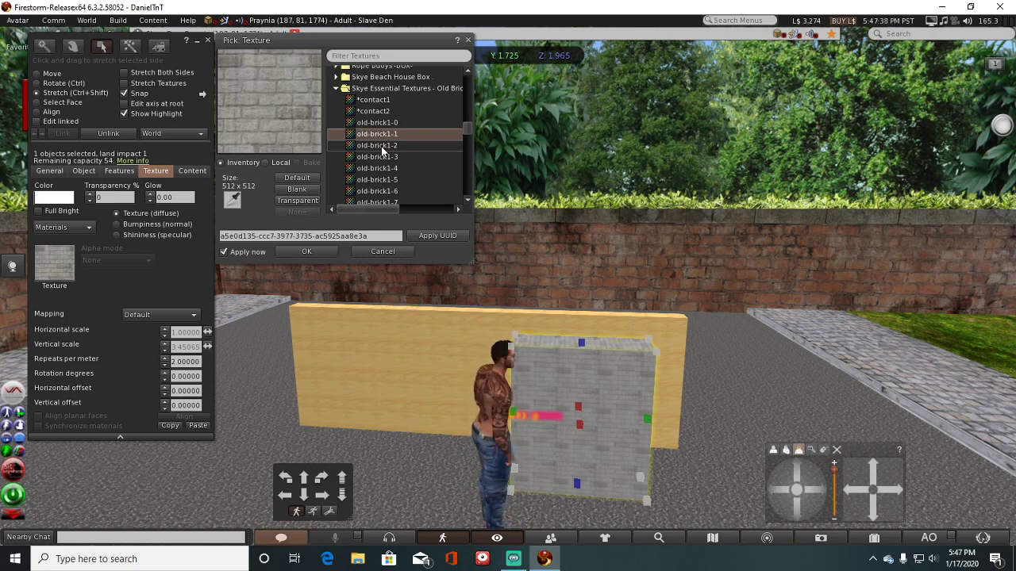
left_click(379, 158)
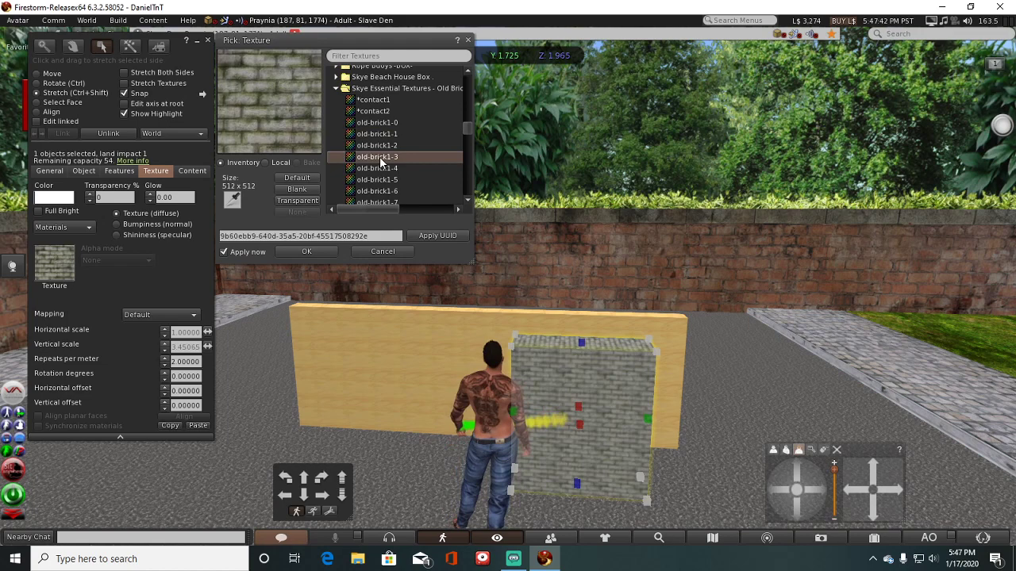
Step: Confirm the old-brick1-3 texture and stretch the brick block taller to 2.221 m
left_click(317, 251)
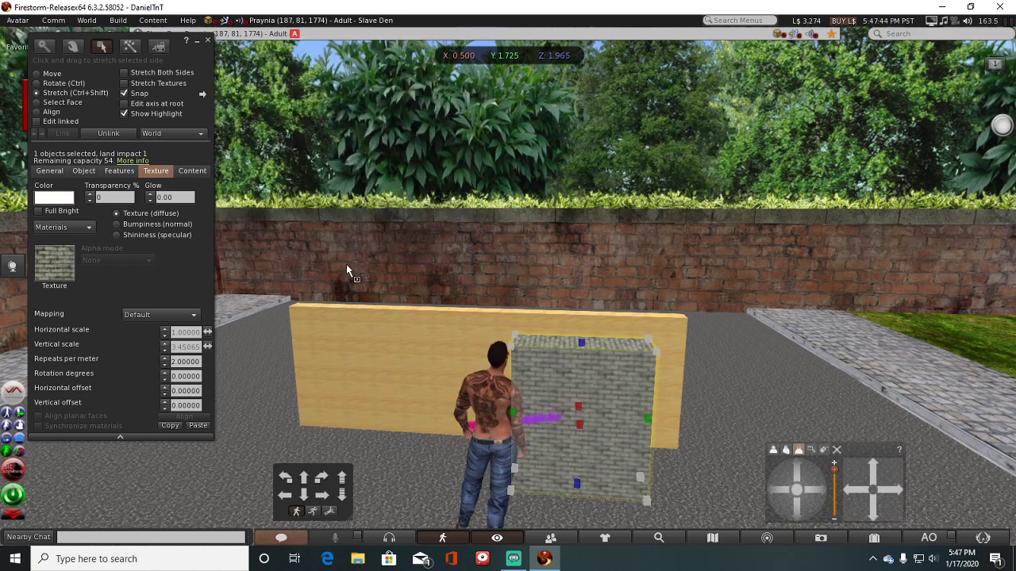
left_click(879, 516)
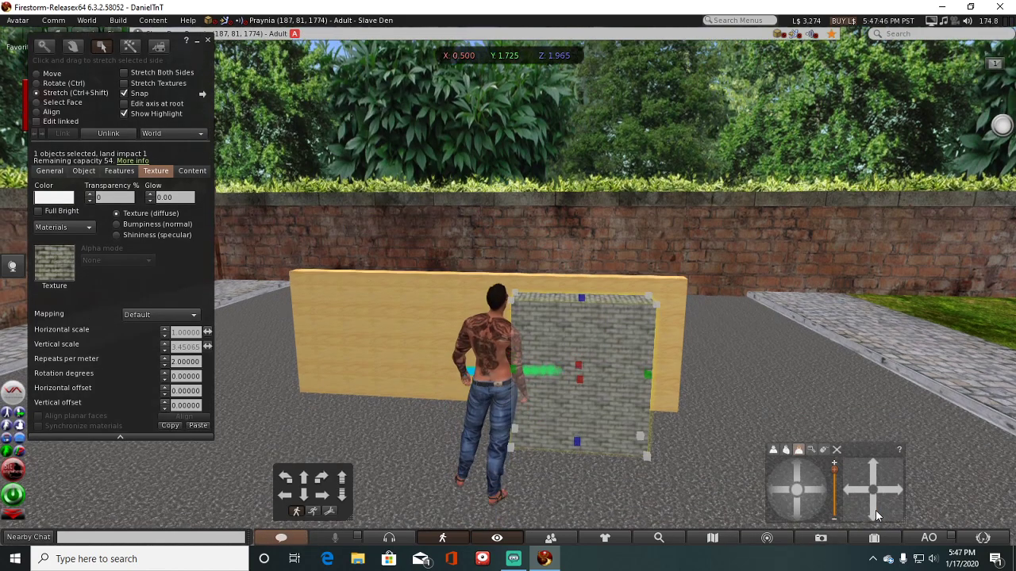
scroll(614, 389, "up", 3)
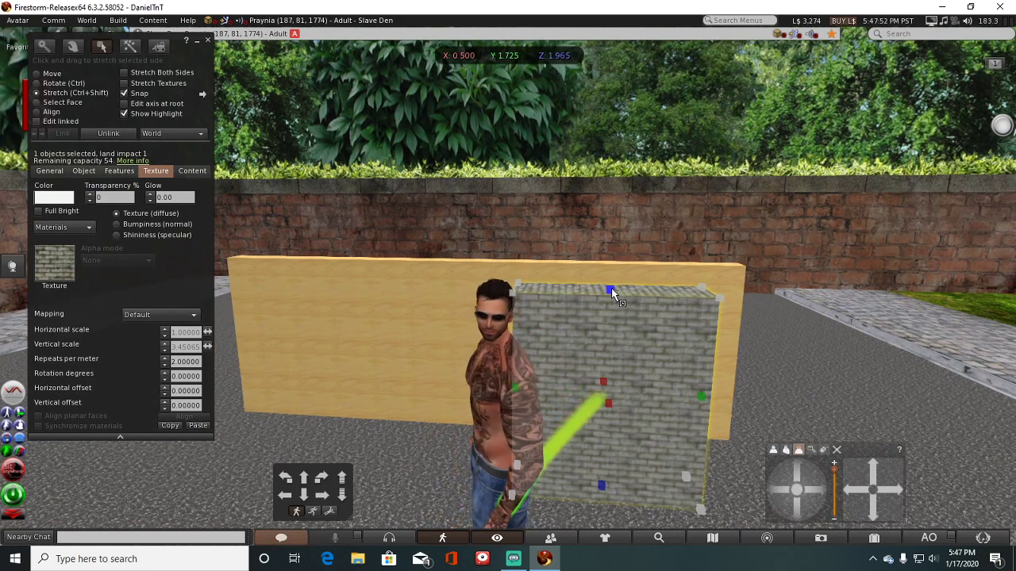
left_click_drag(611, 288, 608, 261)
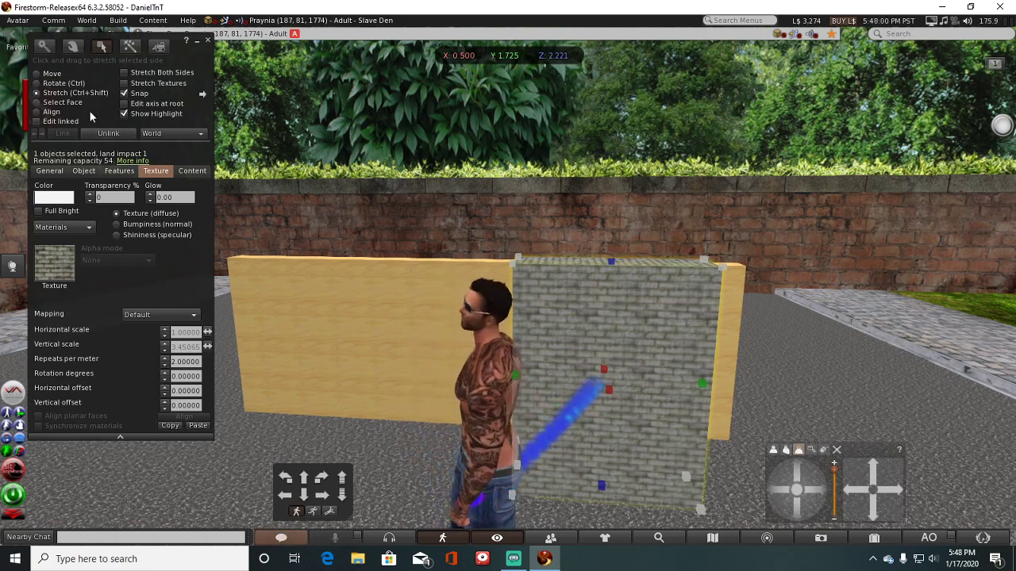
Step: Enlarge the brick block into a 6.823 m wide wall, leaving Stretch Textures off
left_click(124, 83)
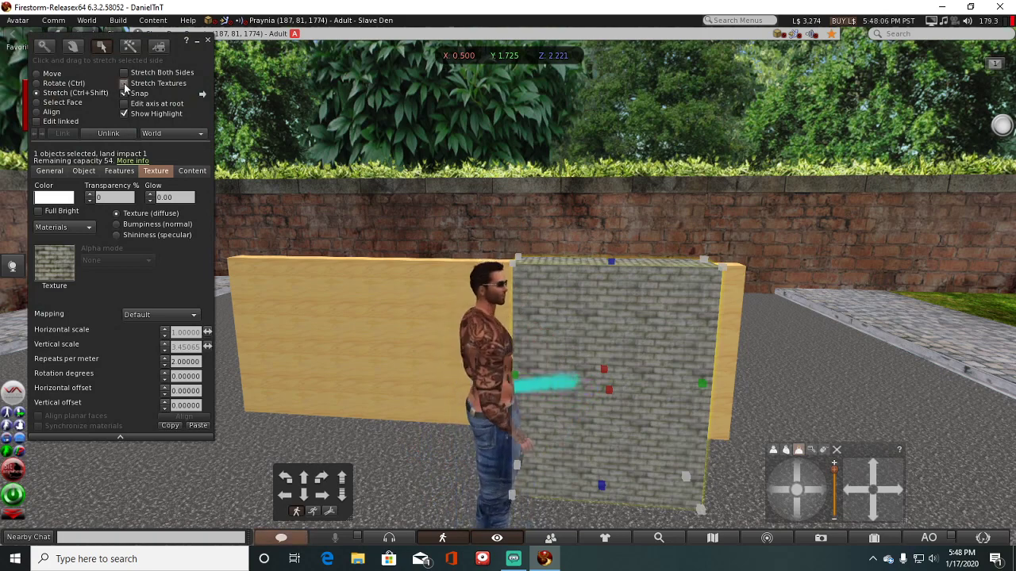
left_click_drag(610, 262, 612, 188)
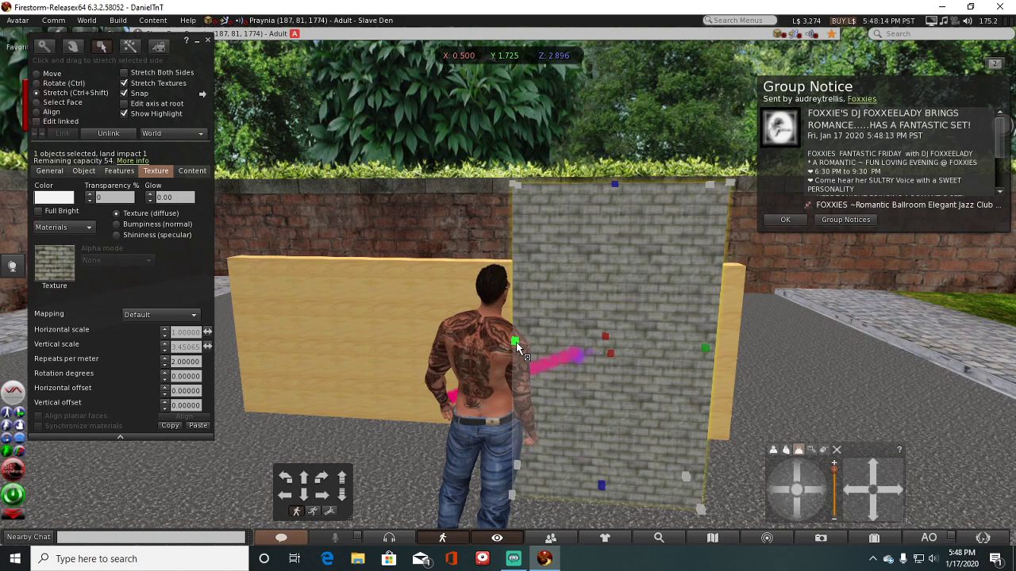
left_click_drag(517, 347, 399, 340)
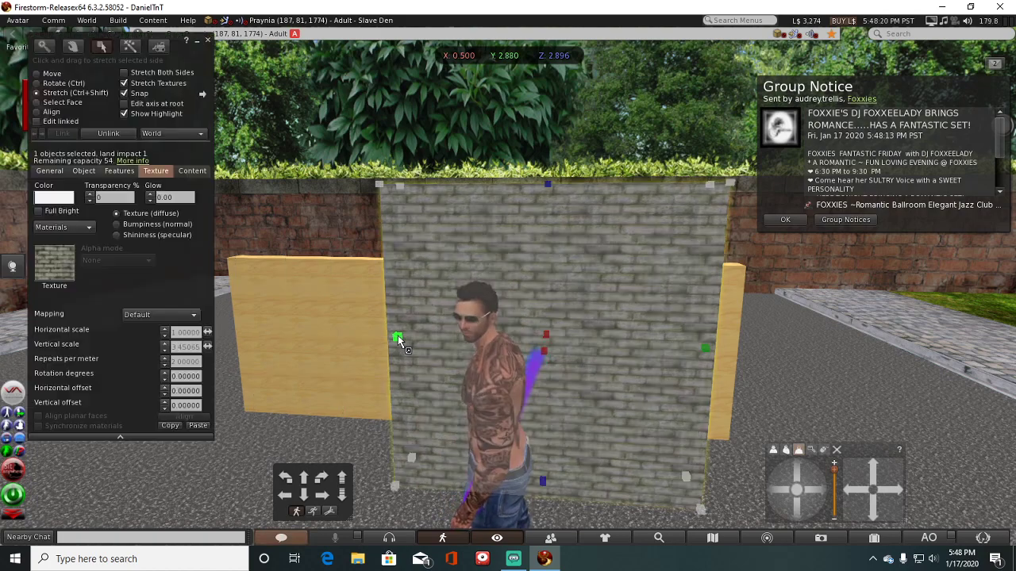
left_click(124, 83)
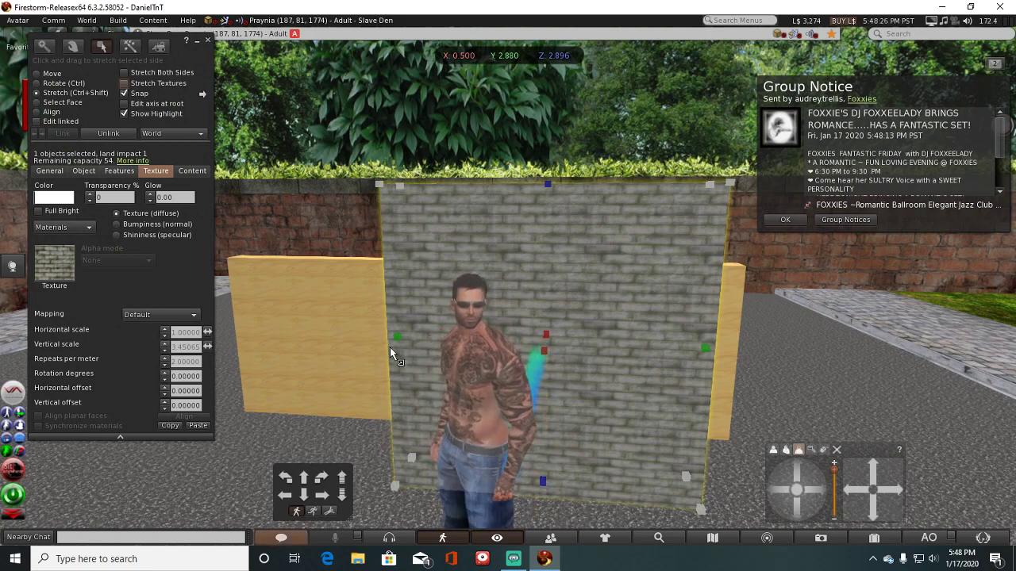
left_click_drag(390, 347, 38, 345)
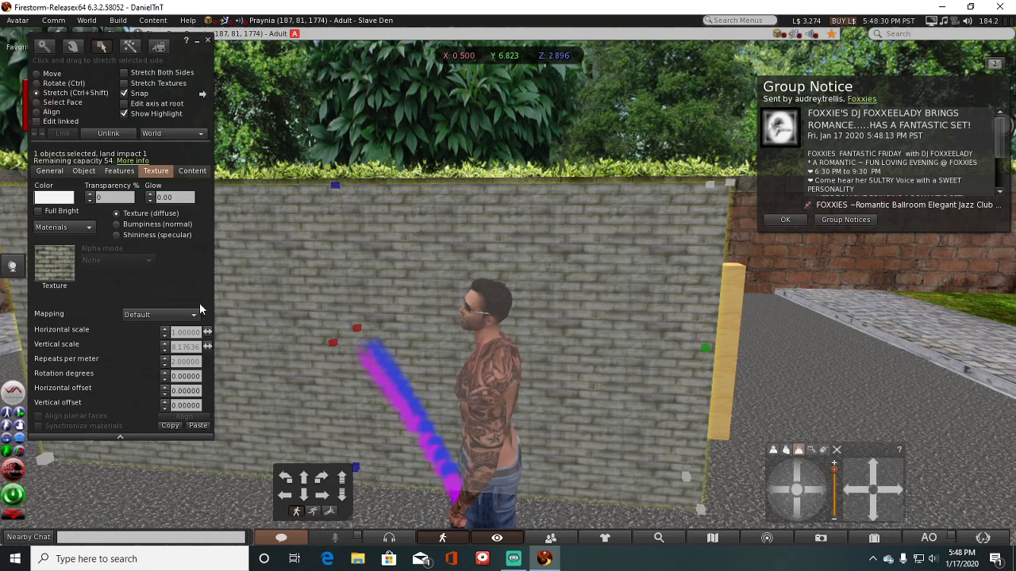
Step: Close the build floater and walk the avatar around to view the brick wall
left_click(207, 39)
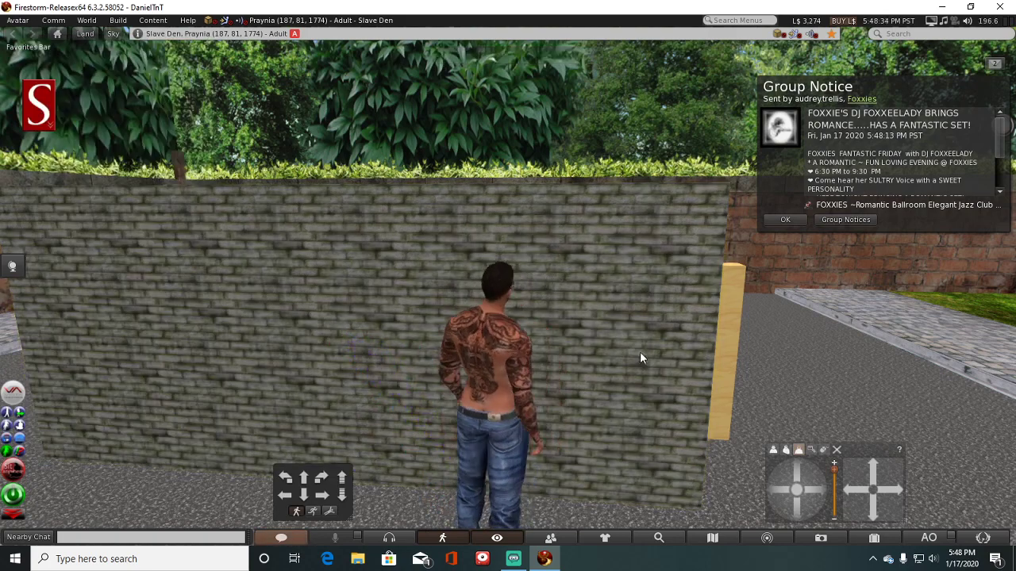
key("Right")
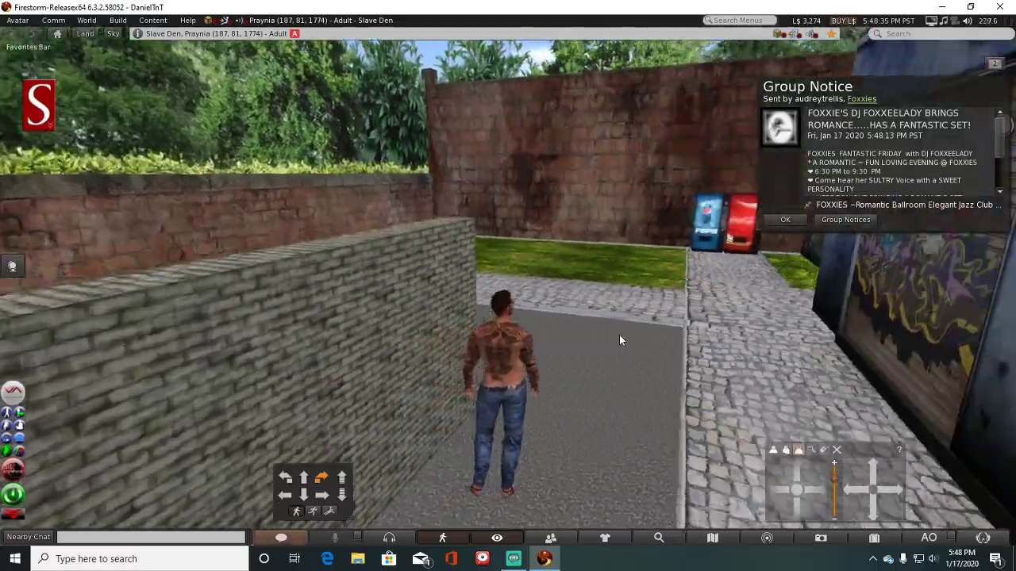
key("Up")
key("Left")
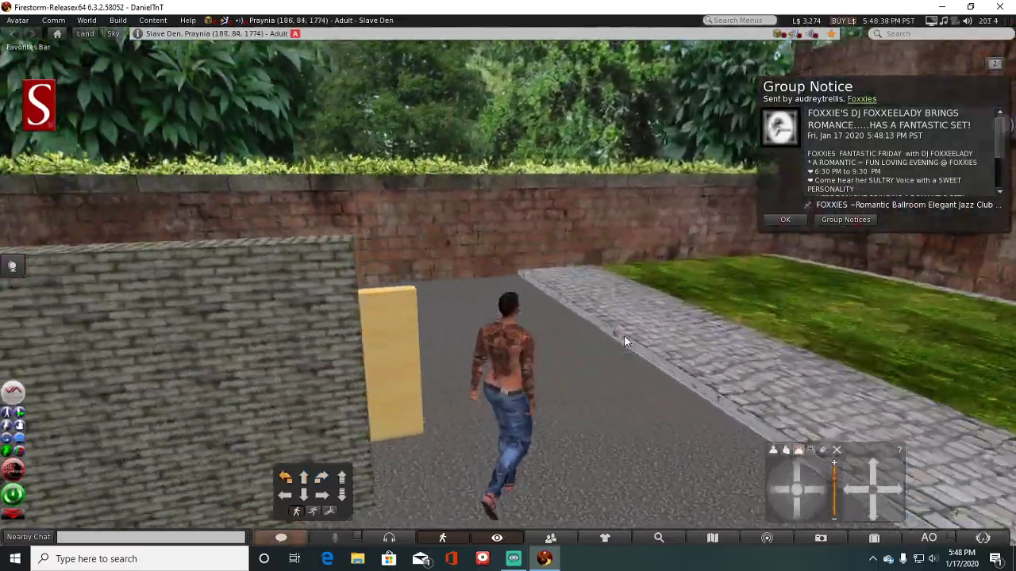
key("Up")
key("Left")
key("Right")
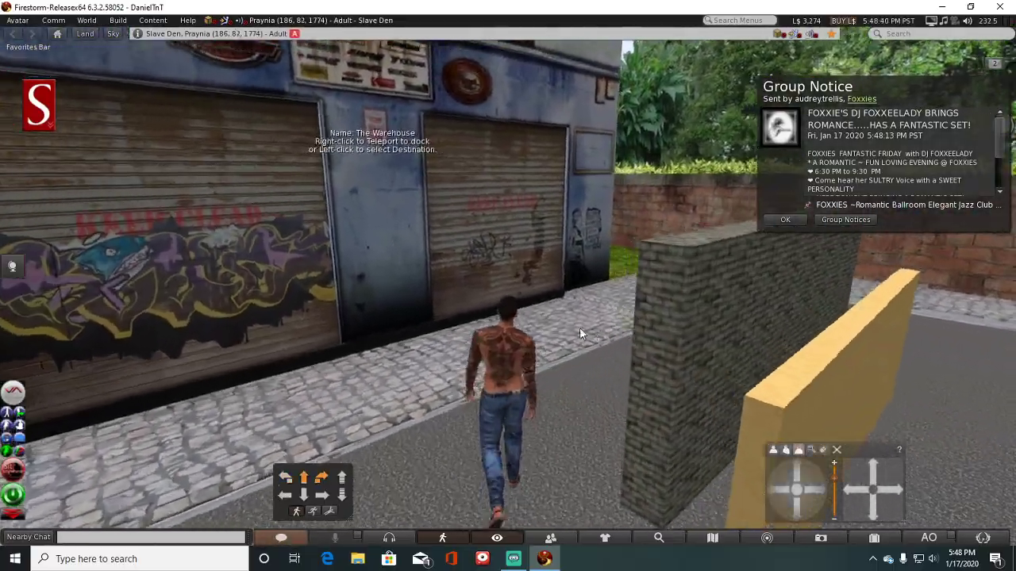
key("Up")
key("Right")
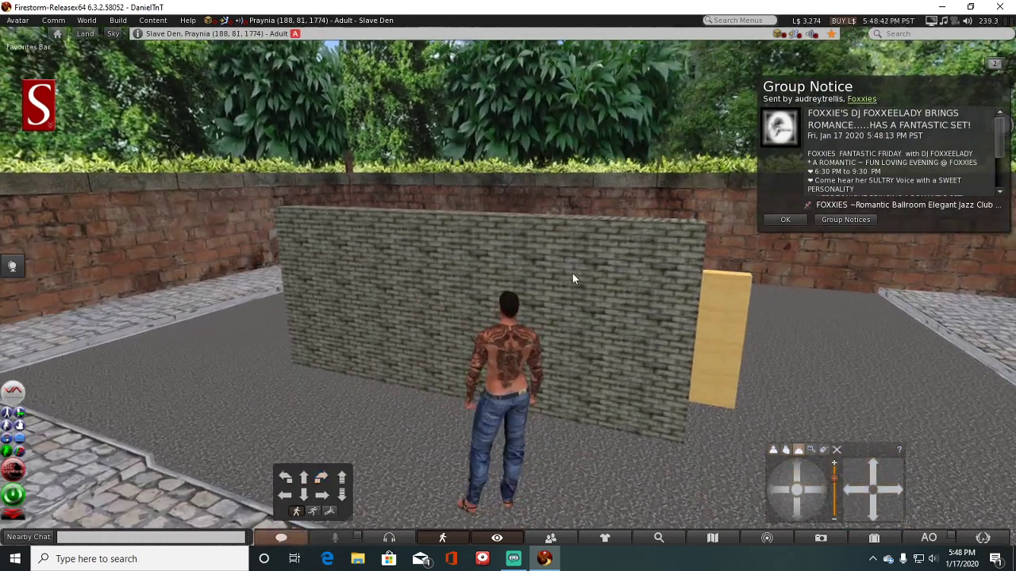
Step: Edit the brick wall, turn Full Bright on after comparing it off, and close the floater
right_click(572, 273)
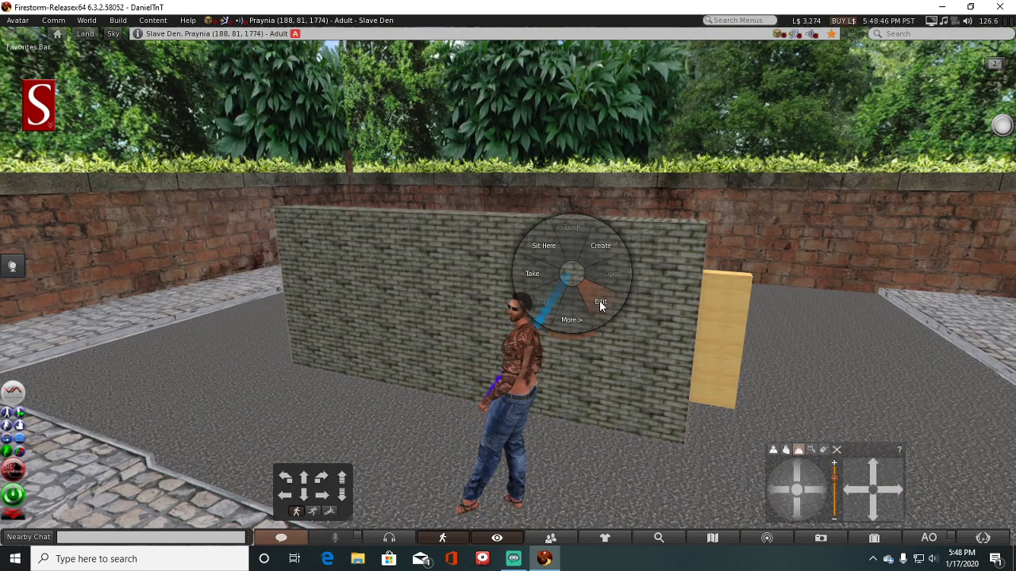
left_click(599, 301)
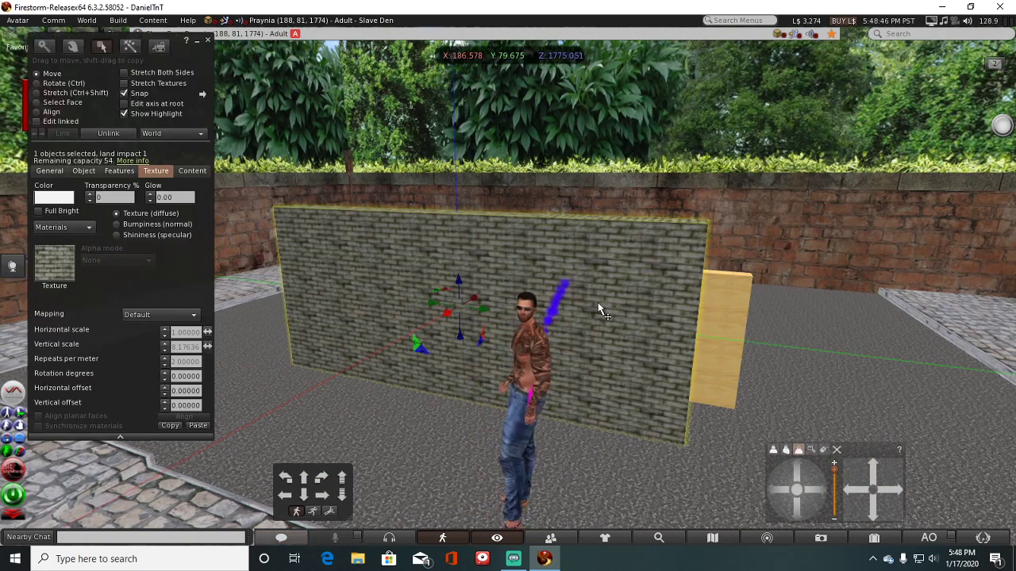
left_click(39, 212)
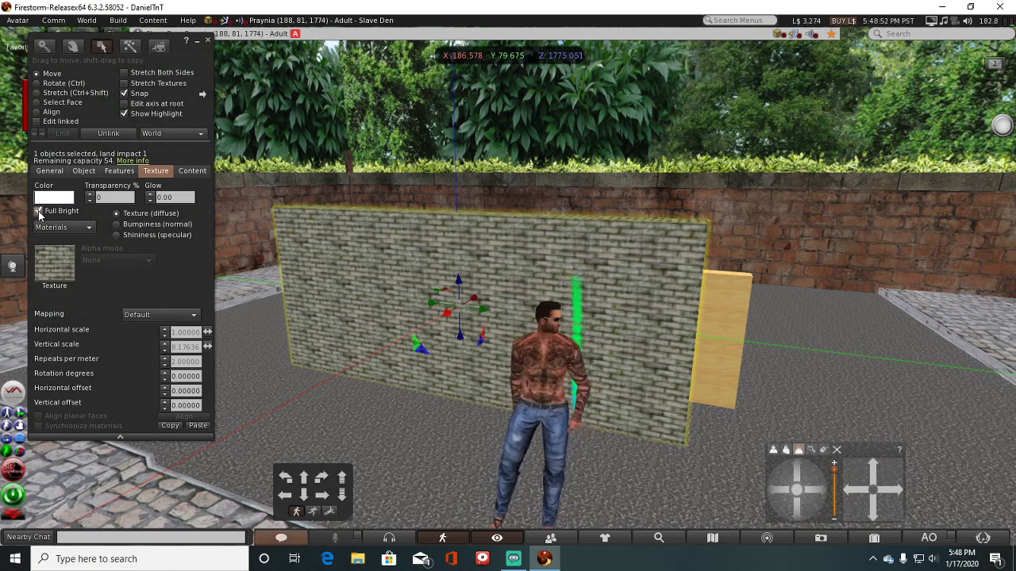
left_click(39, 212)
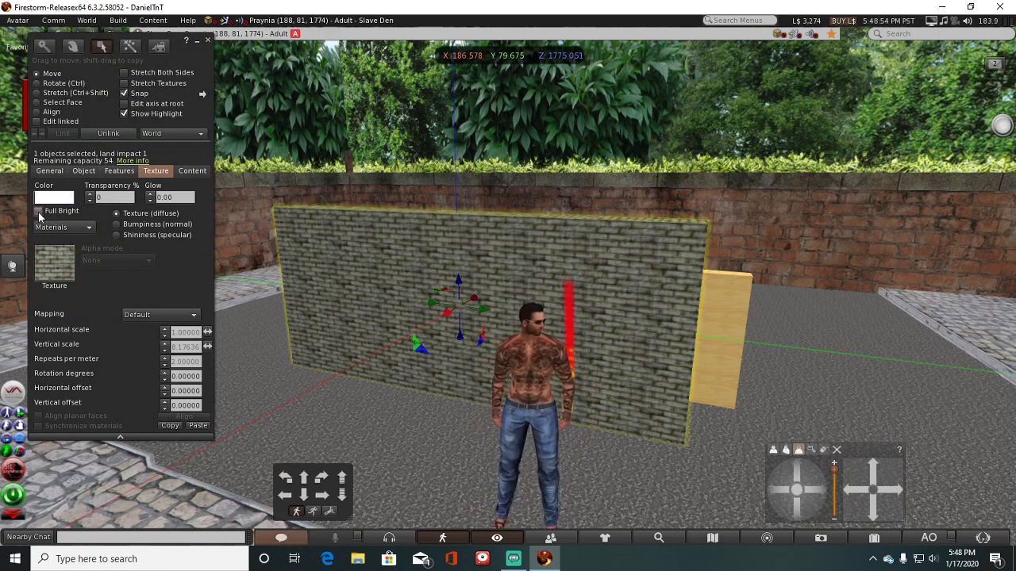
left_click(39, 212)
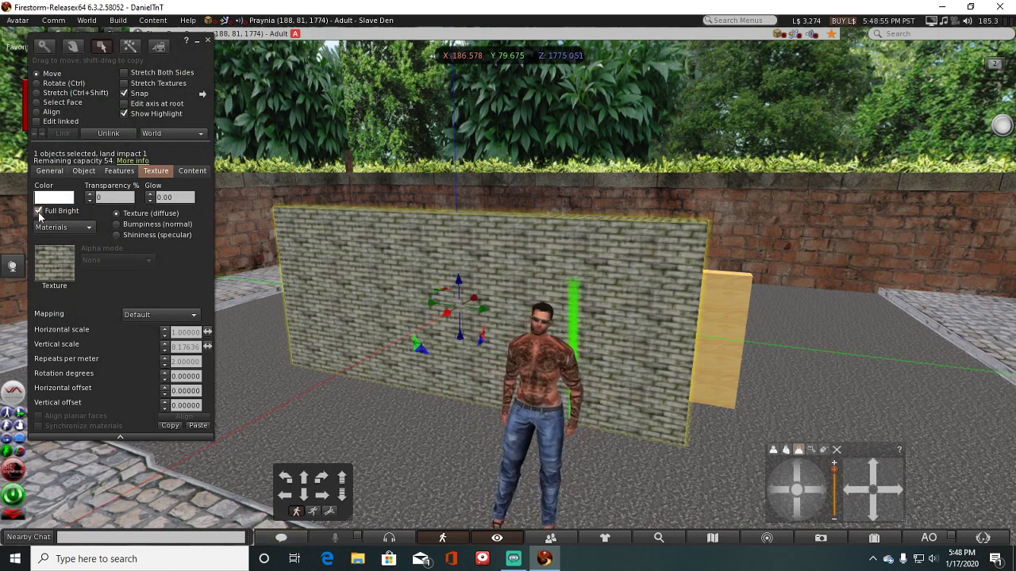
left_click(207, 41)
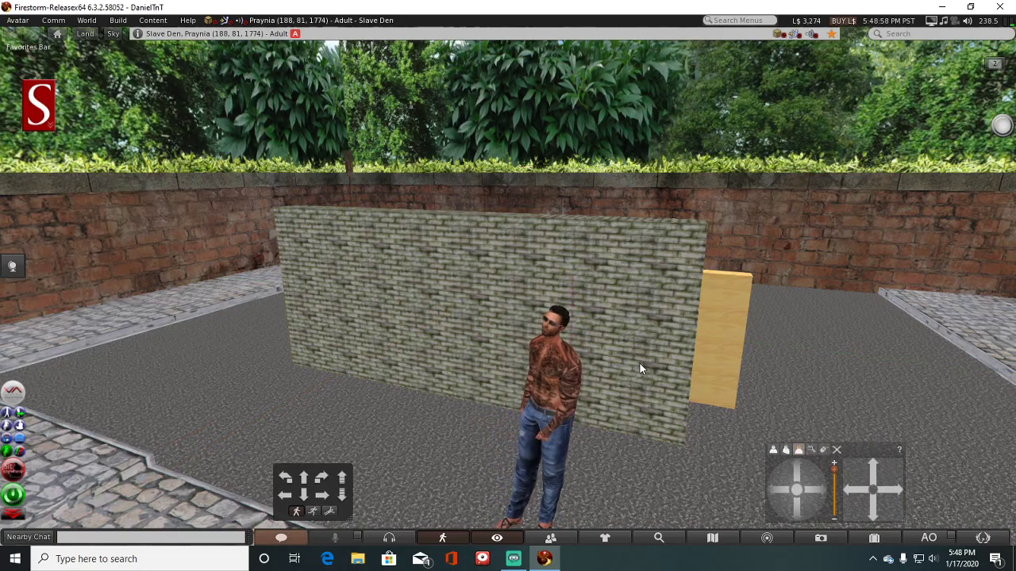
key("Left")
key("Up")
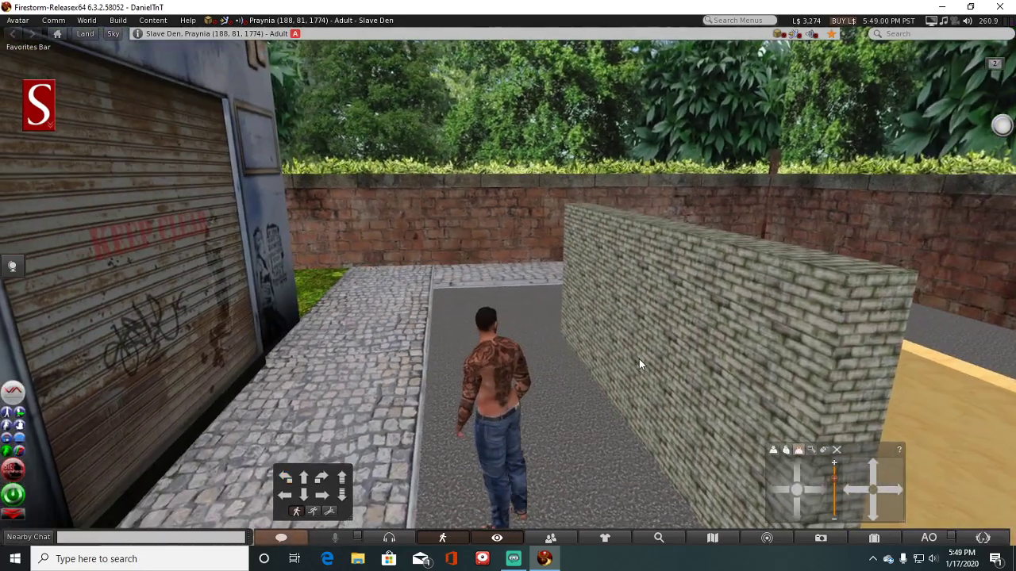
key("Up")
key("Right")
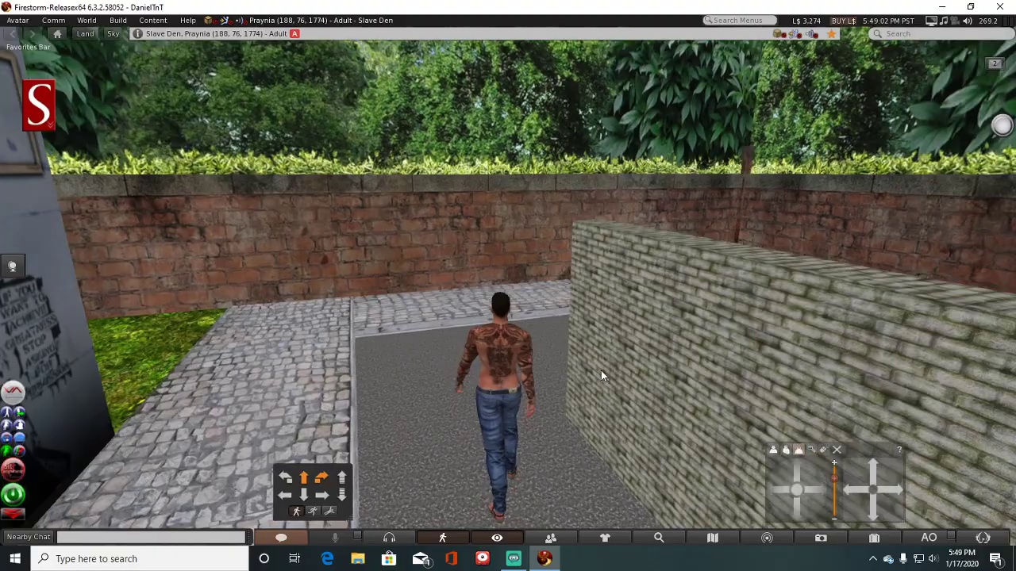
key("Down")
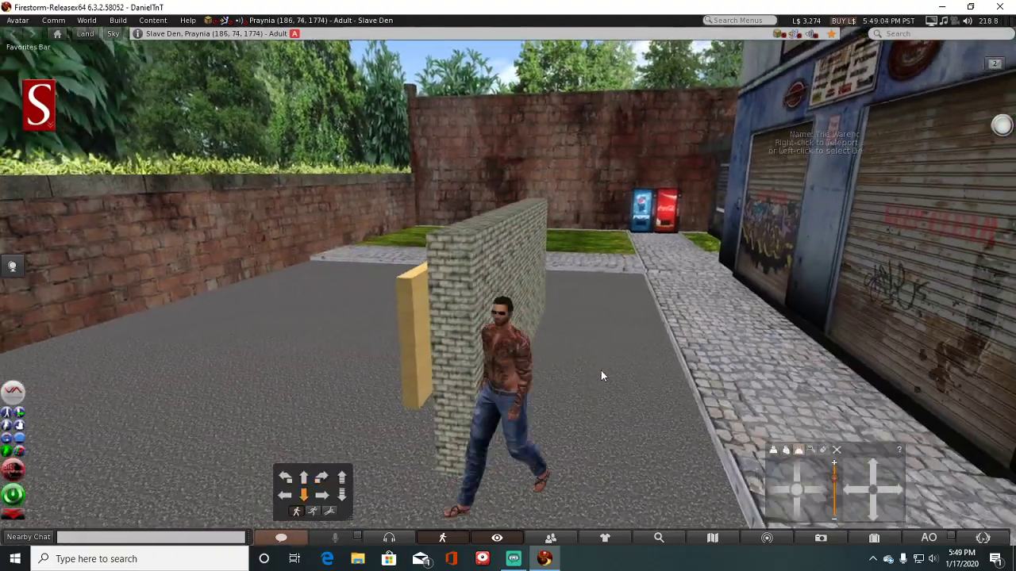
key("Left")
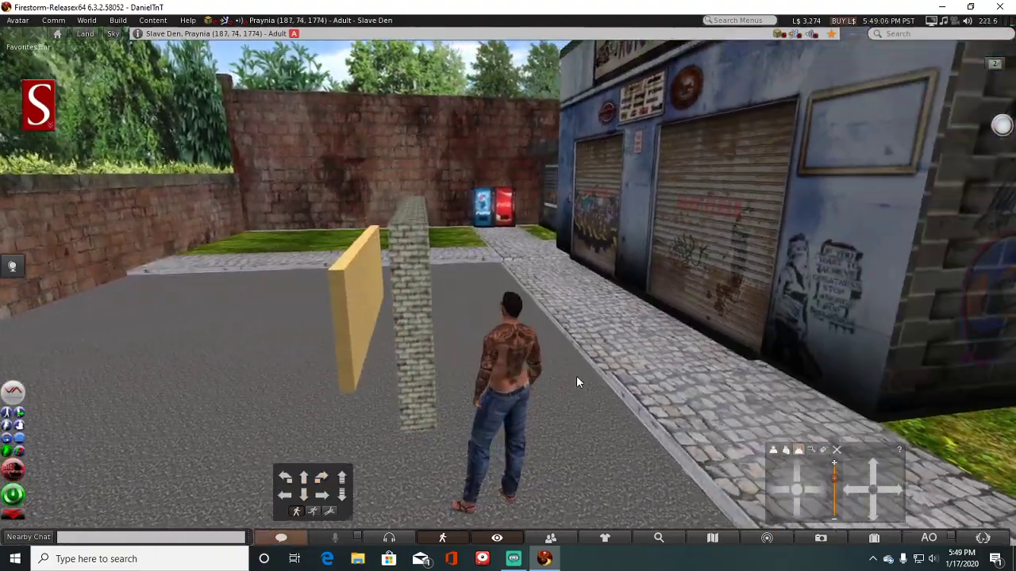
key("Up")
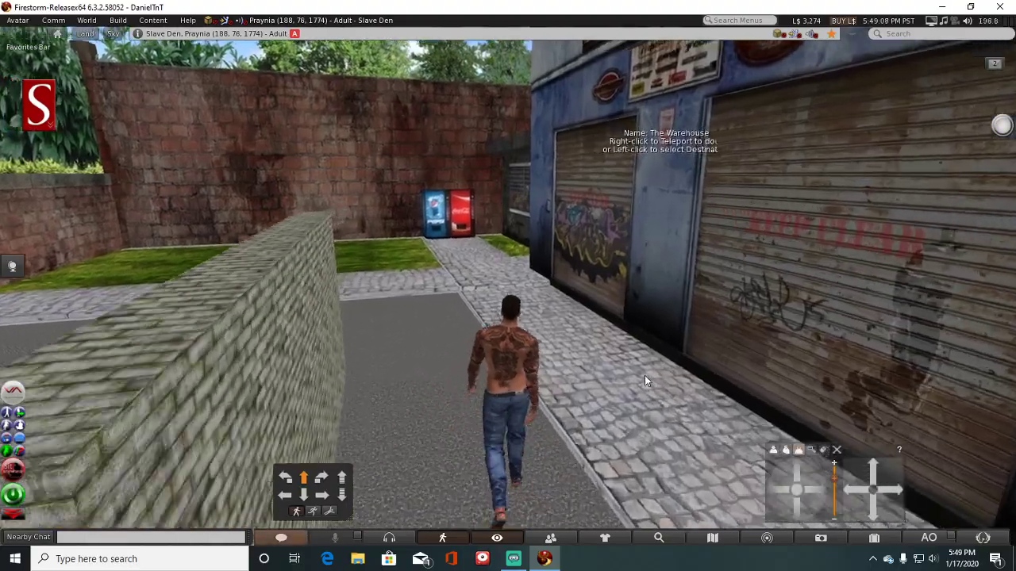
key("Left")
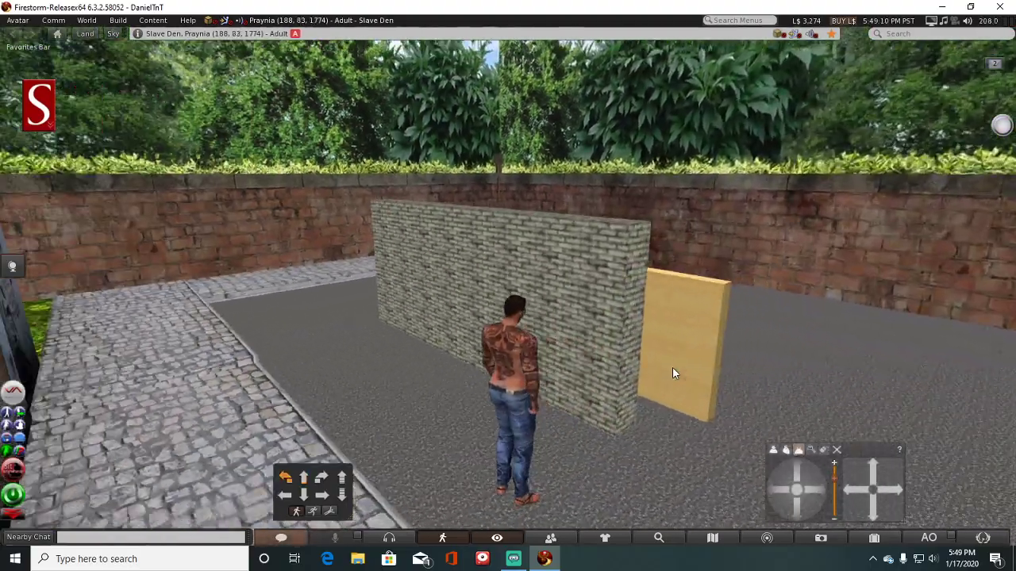
key("Left")
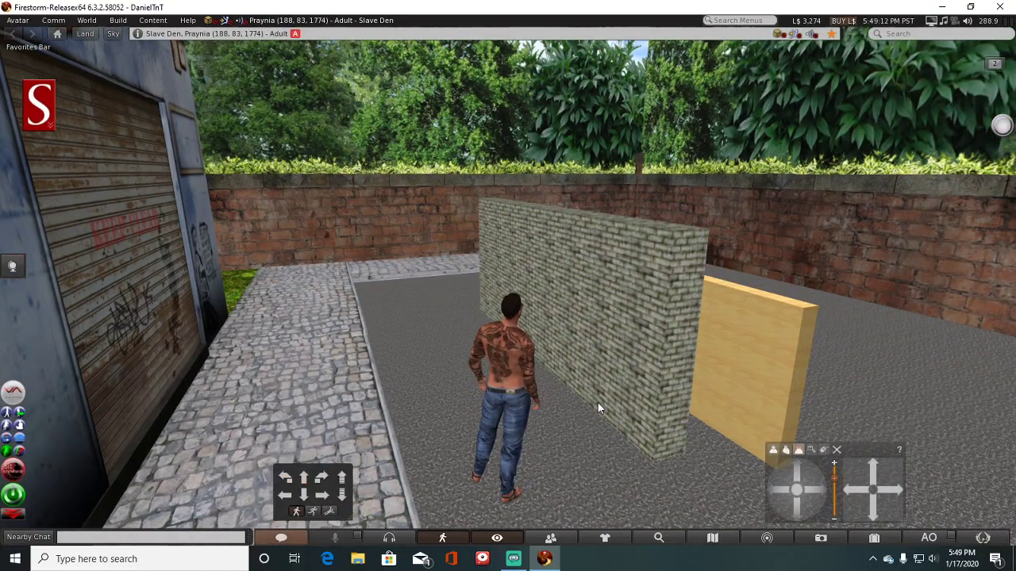